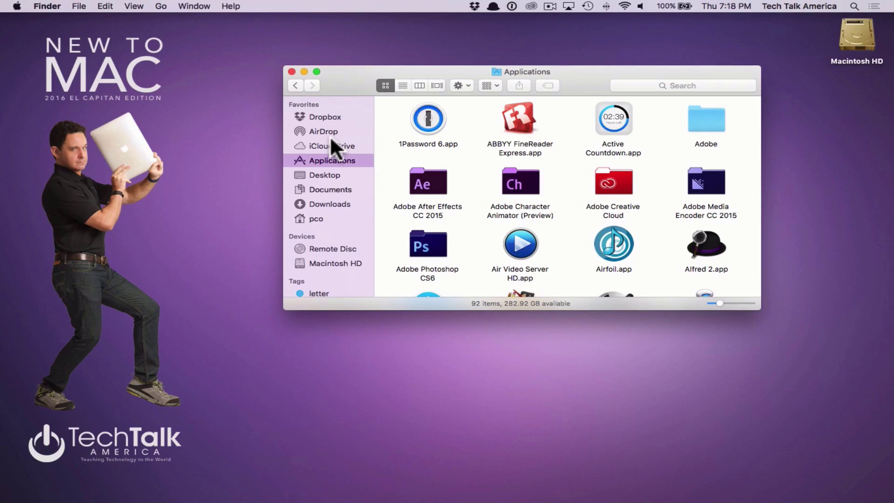
- Open Finder Preferences from the Finder menu and drag its window toward the screen centre
click(166, 197)
click(57, 1)
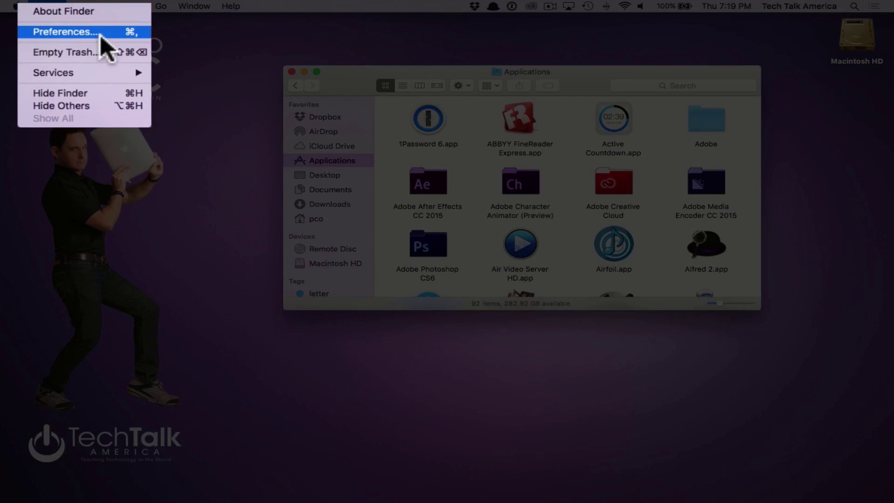
click(65, 32)
drag(160, 40, 275, 66)
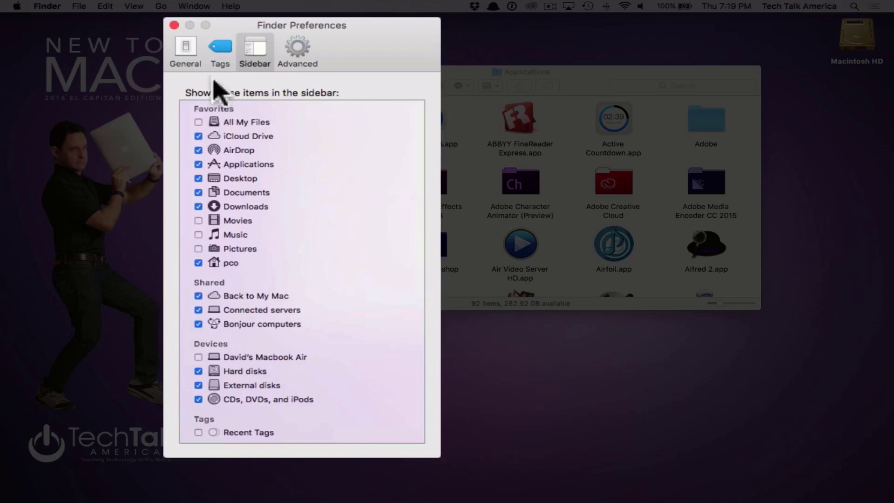
- On the General pane, toggle Hard disks off and back on under desktop items
click(185, 55)
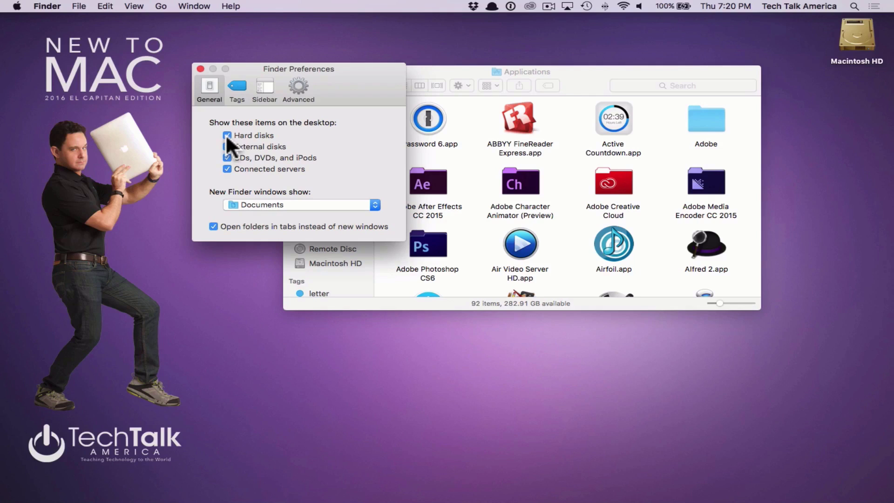
click(228, 136)
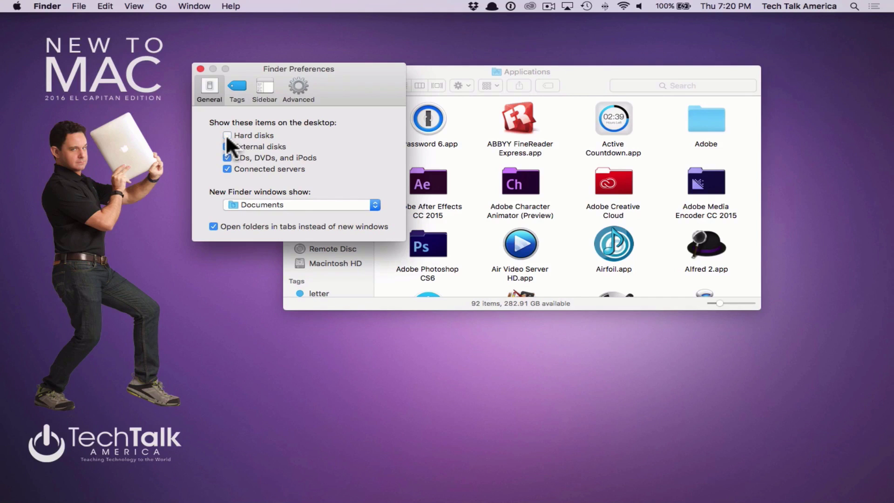
click(227, 136)
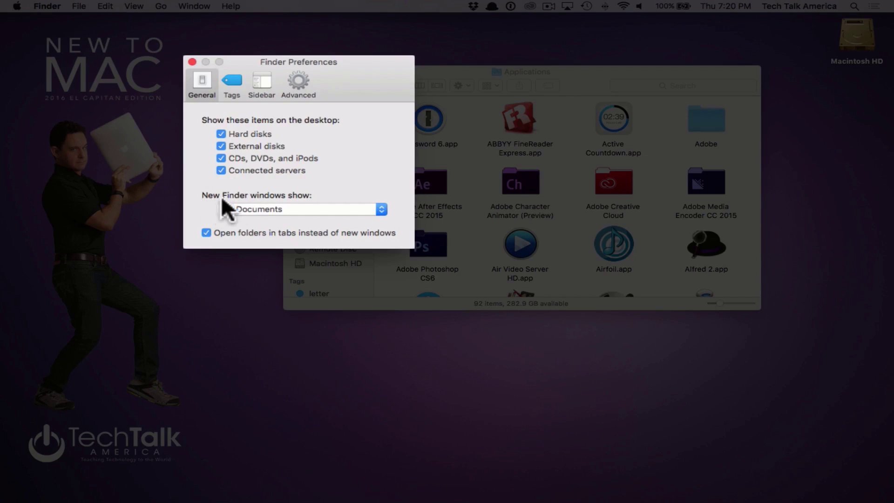
- Keep Documents as the new-window folder and close the Applications window
click(298, 210)
click(300, 204)
click(326, 72)
click(292, 71)
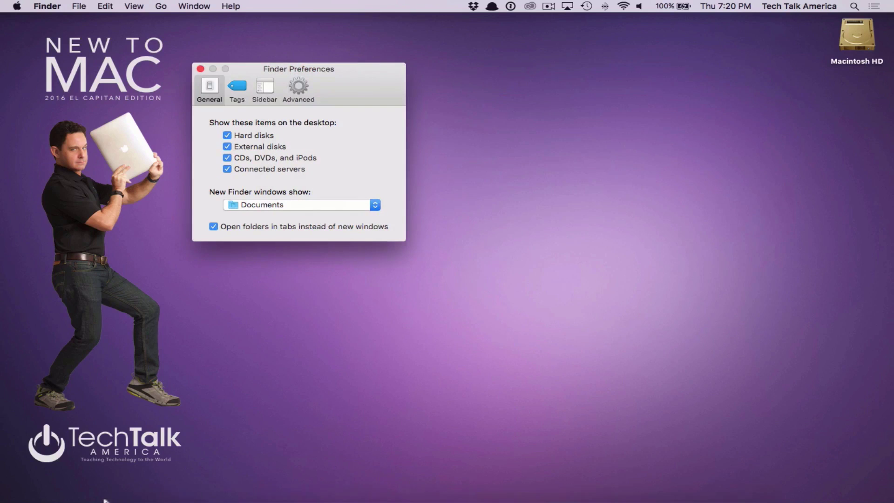
- Open a new Finder window on Documents, move it aside, and reconfirm Documents as the start folder
click(144, 486)
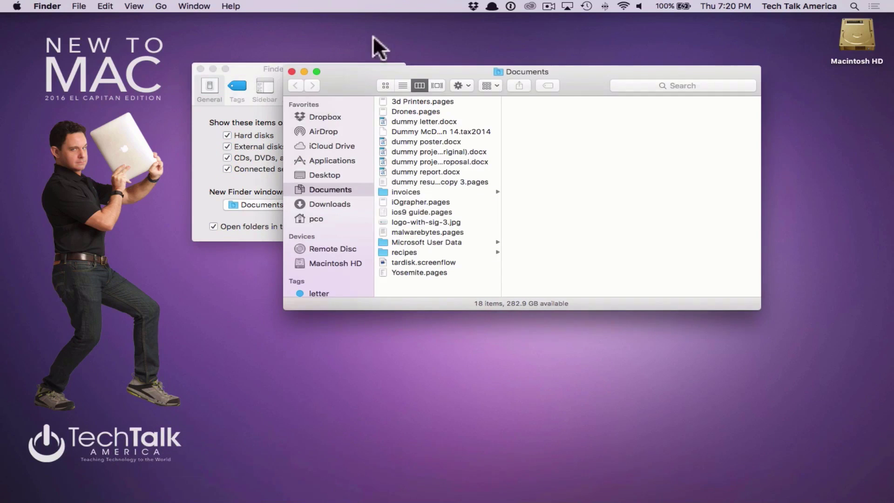
drag(344, 71, 469, 69)
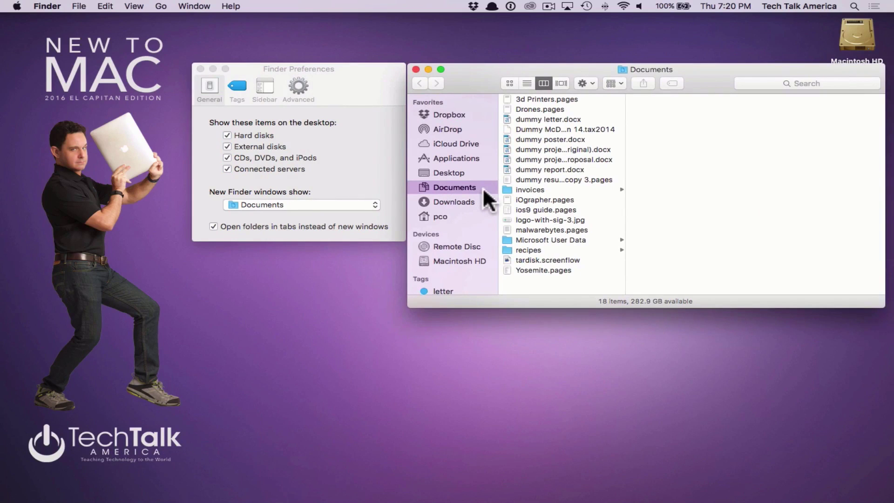
click(308, 205)
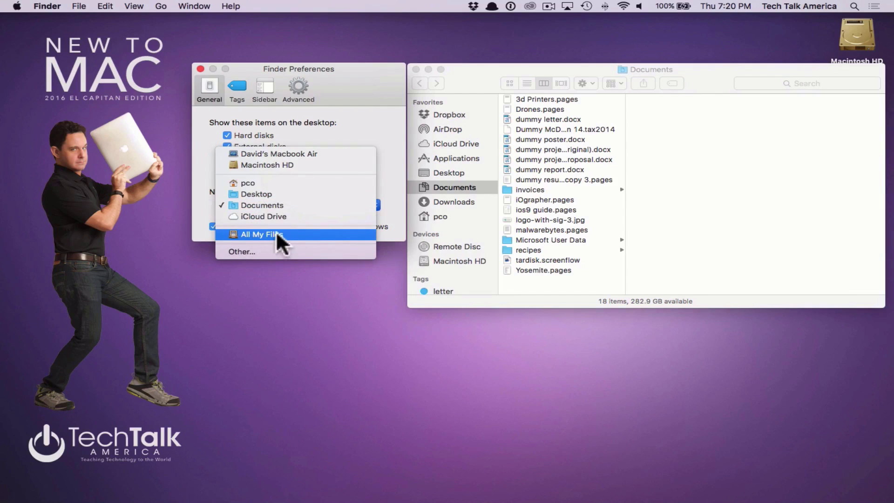
click(297, 204)
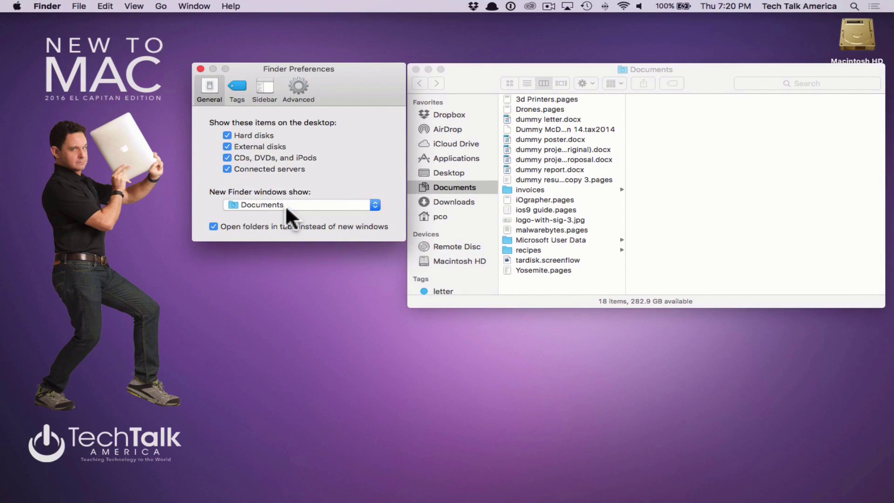
- Return to the Sidebar pane and shift the Documents window slightly right
click(262, 85)
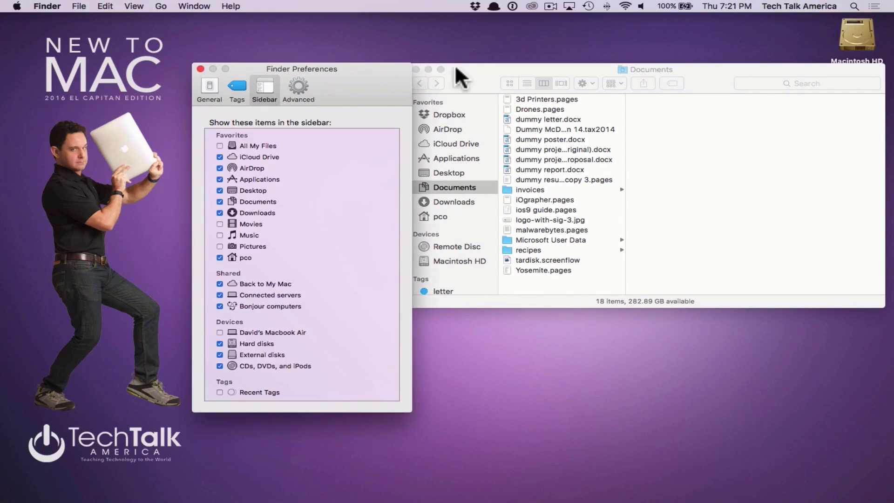
drag(462, 66, 468, 63)
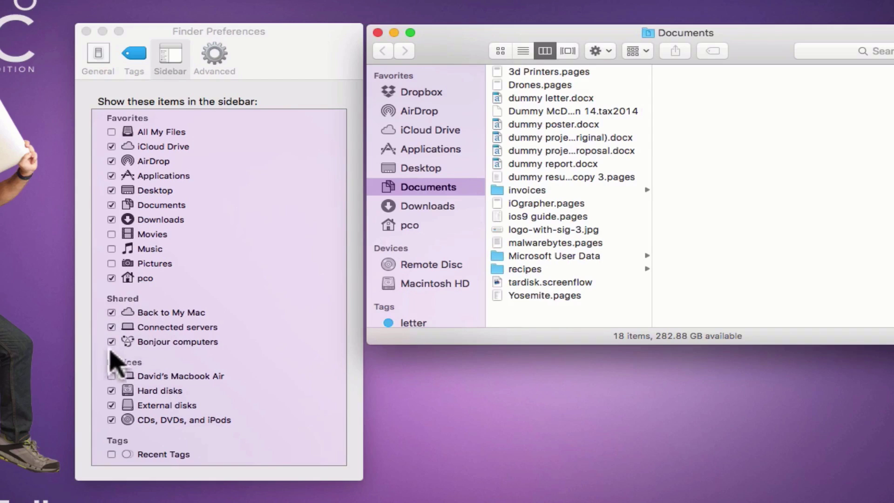
- Uncheck Back to My Mac, Connected servers and Bonjour computers, then close Finder Preferences
click(235, 286)
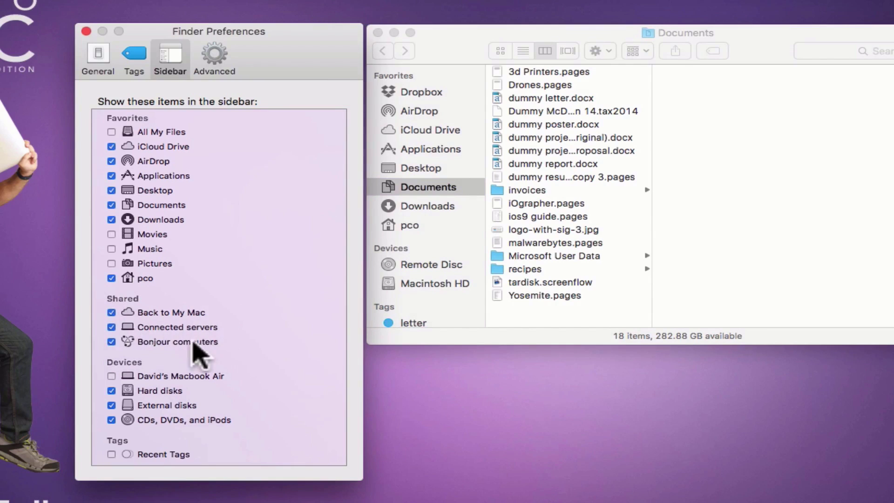
click(112, 312)
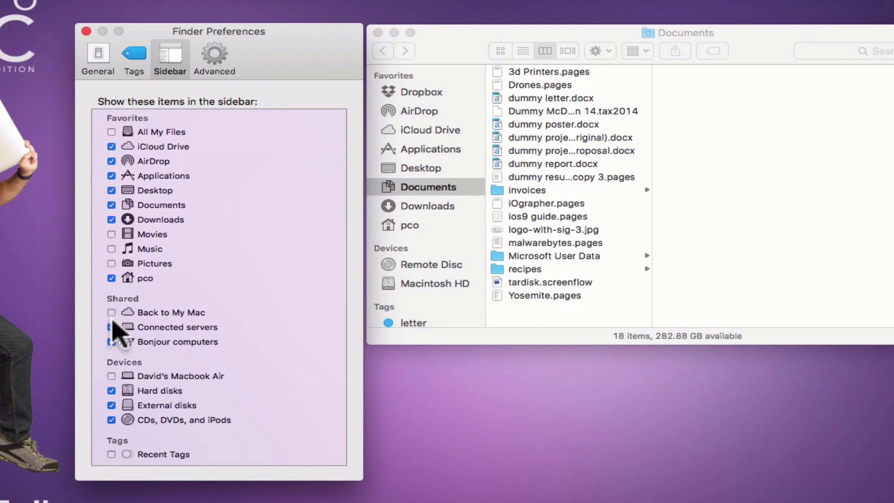
click(111, 327)
click(111, 342)
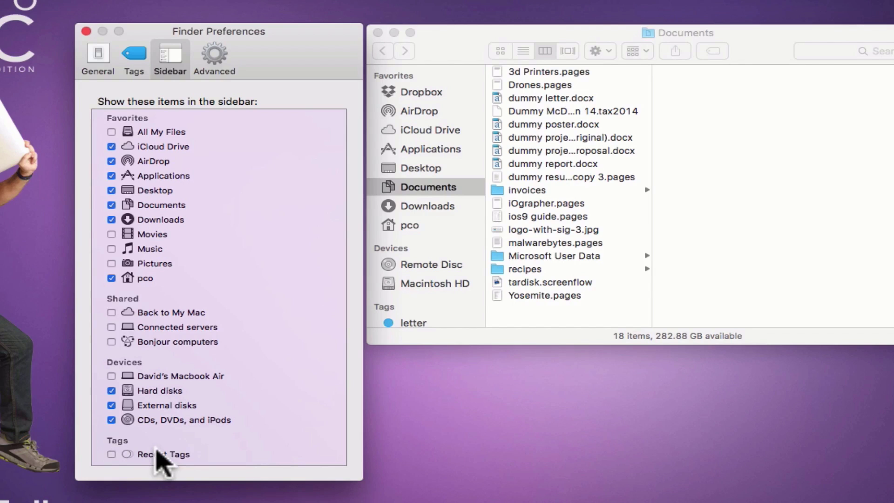
click(86, 31)
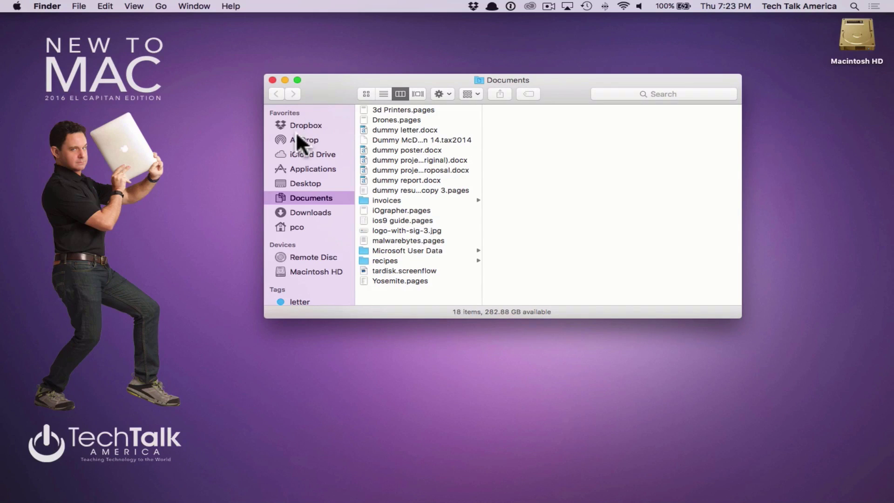
click(329, 168)
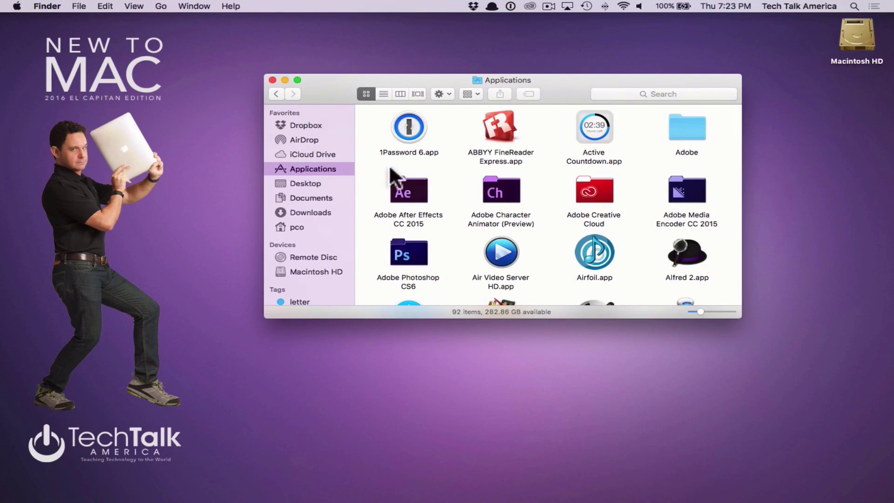
click(300, 199)
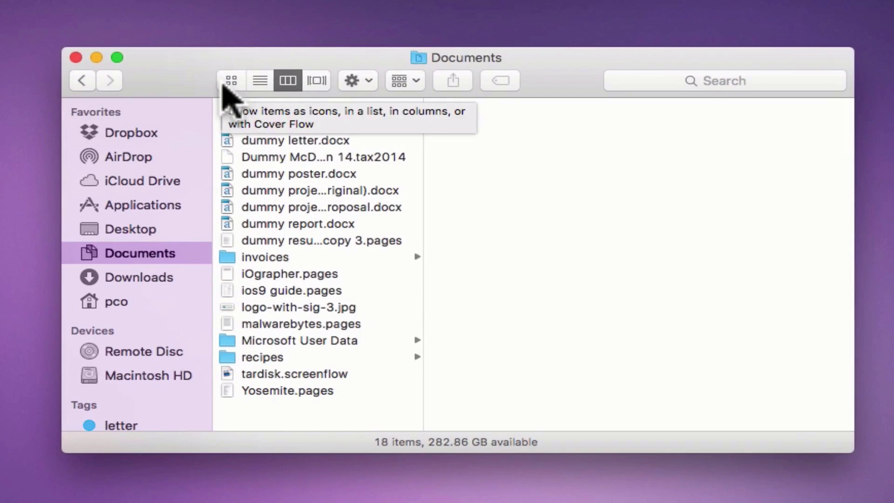
- Cycle Documents through Icon, List and Column views, then open the invoices folder
click(222, 84)
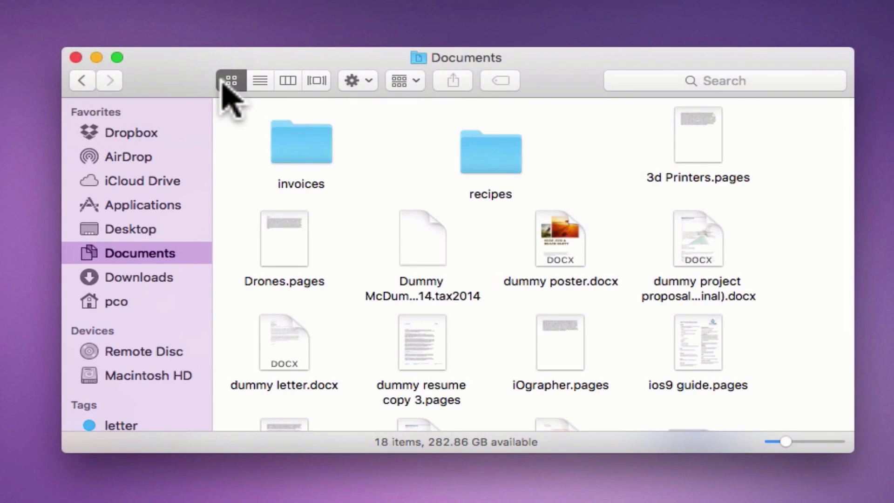
click(260, 81)
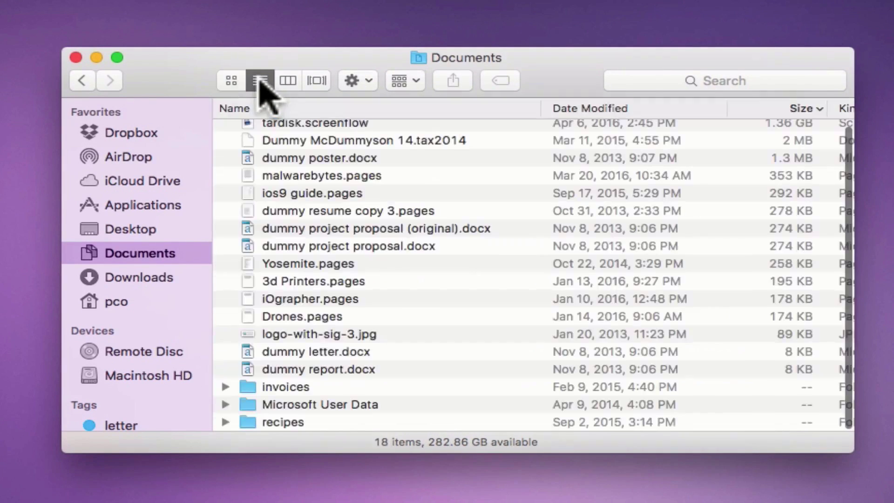
click(287, 82)
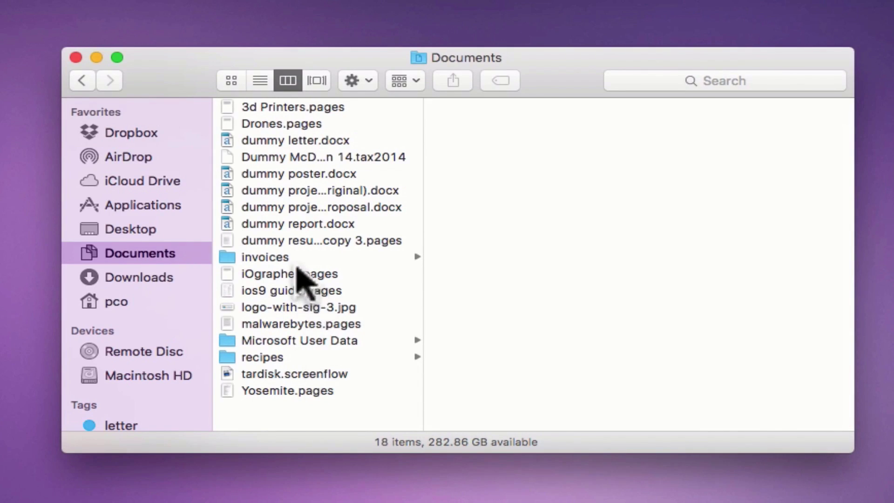
click(294, 259)
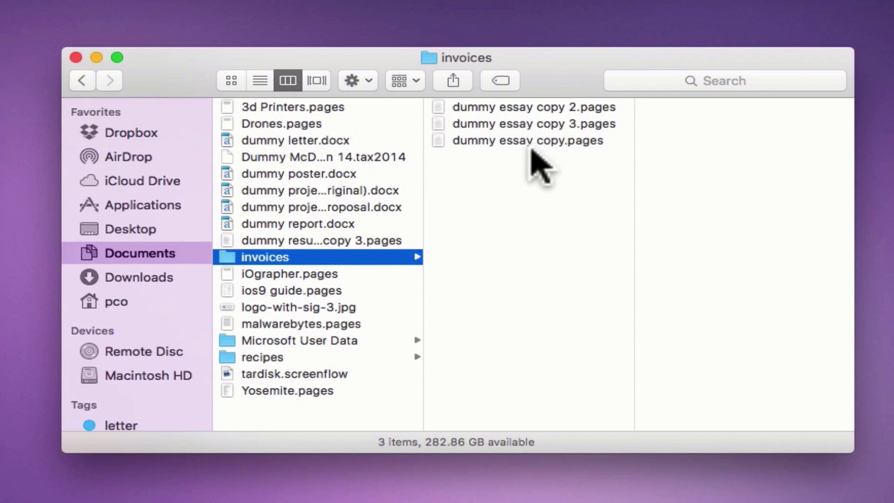
- Switch invoices to Cover Flow, select dummy essay copy 3.pages, then step back to copy 2
click(317, 81)
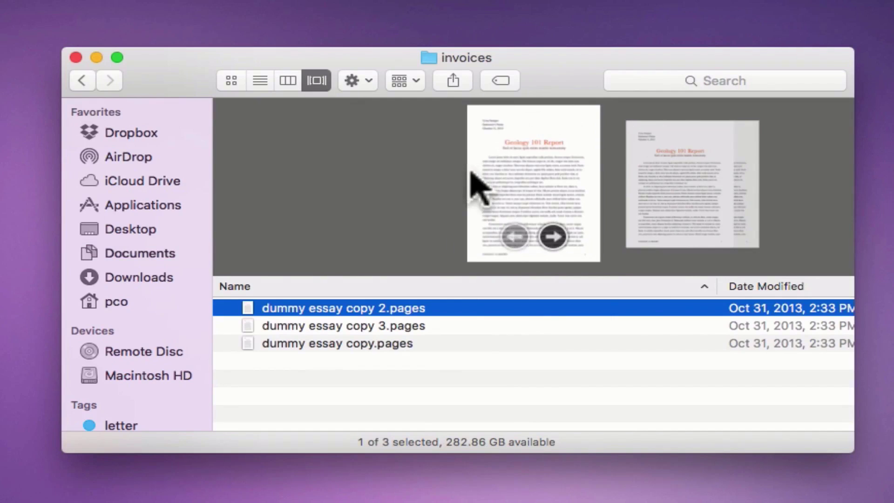
click(319, 328)
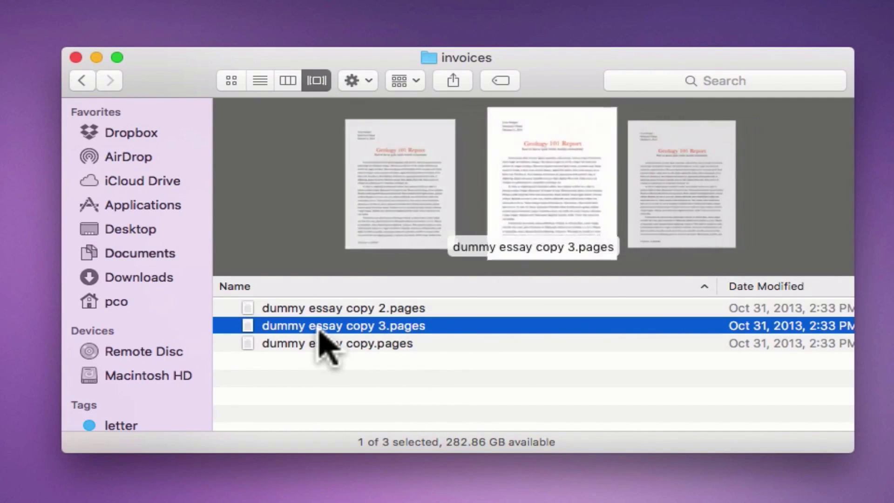
key(Up)
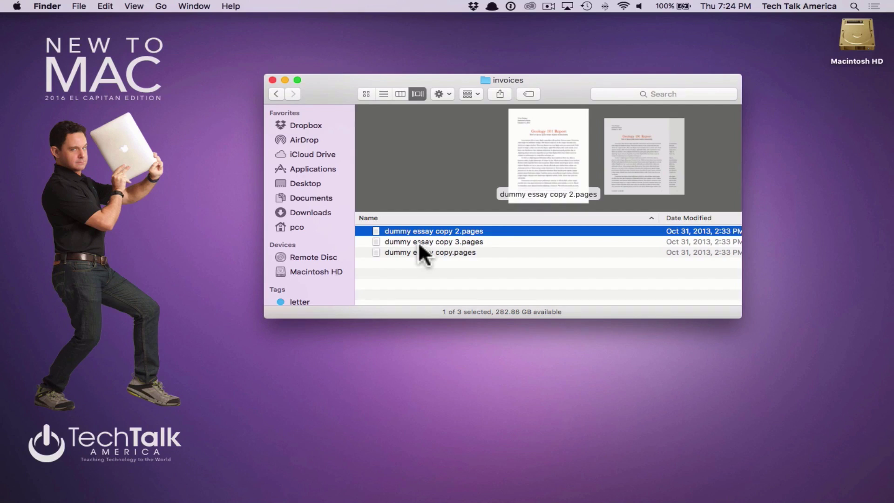
- Quick Look dummy essay copy 2.pages, then move on to preview dummy essay copy.pages
key(space)
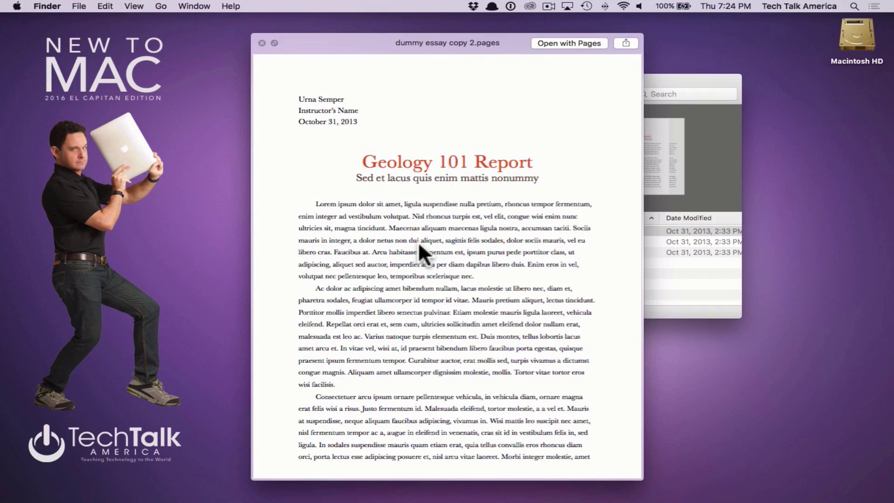
key(Down)
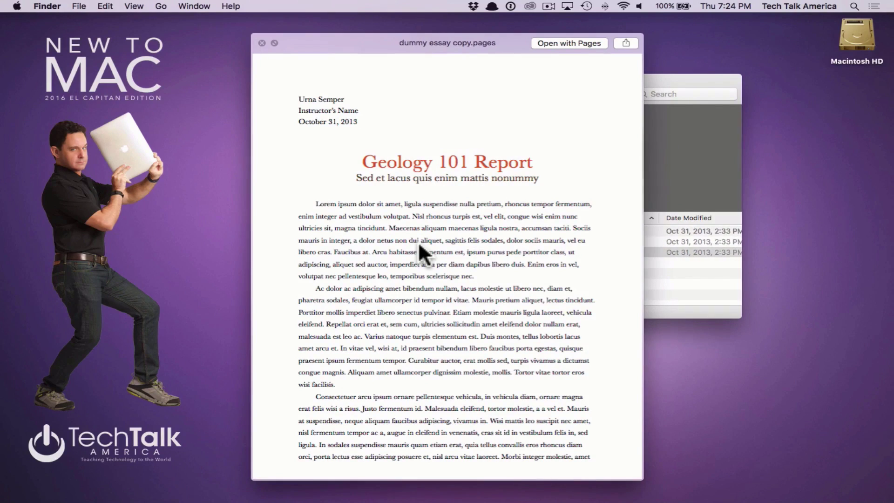